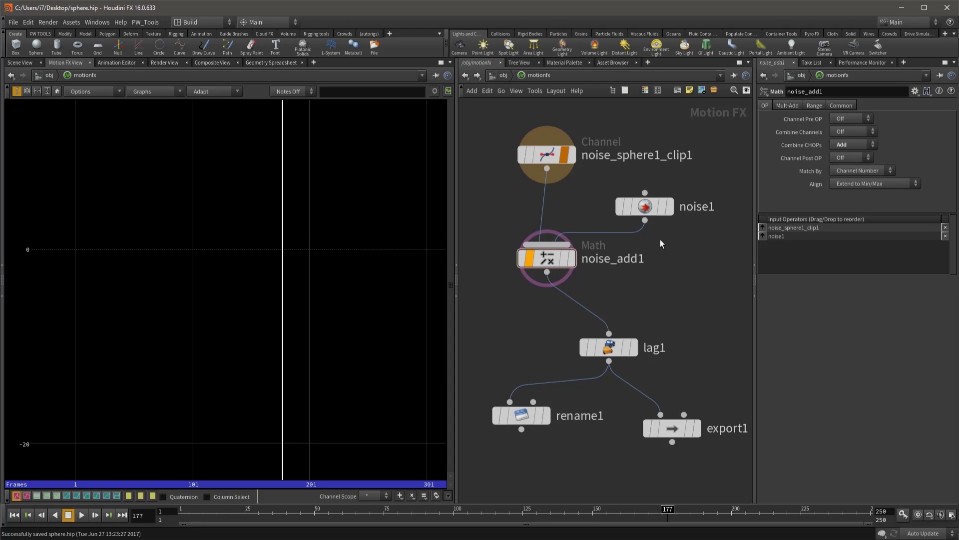
Compare noise1, noise_add1, lag1 and export1 curves, leaving only lag1's curves displayed.
click(670, 207)
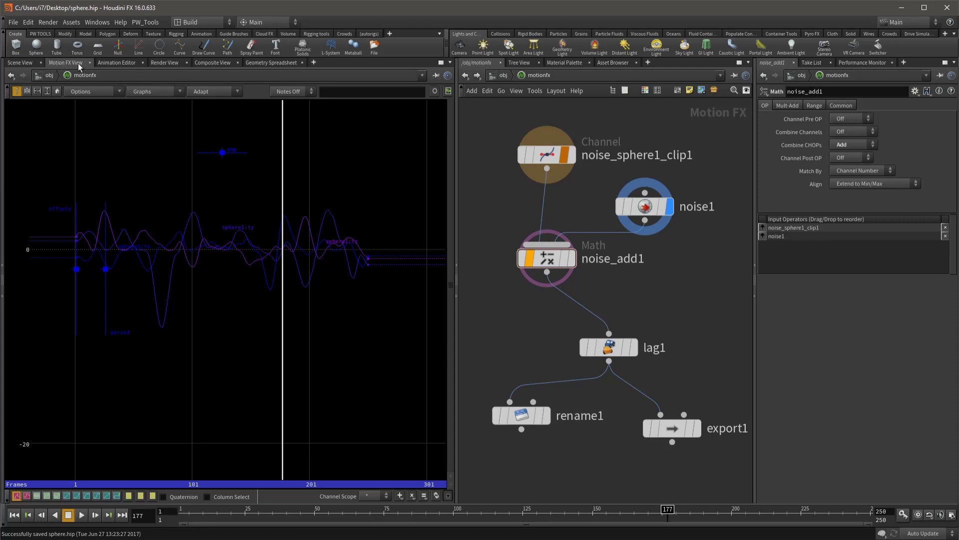
click(570, 258)
click(636, 352)
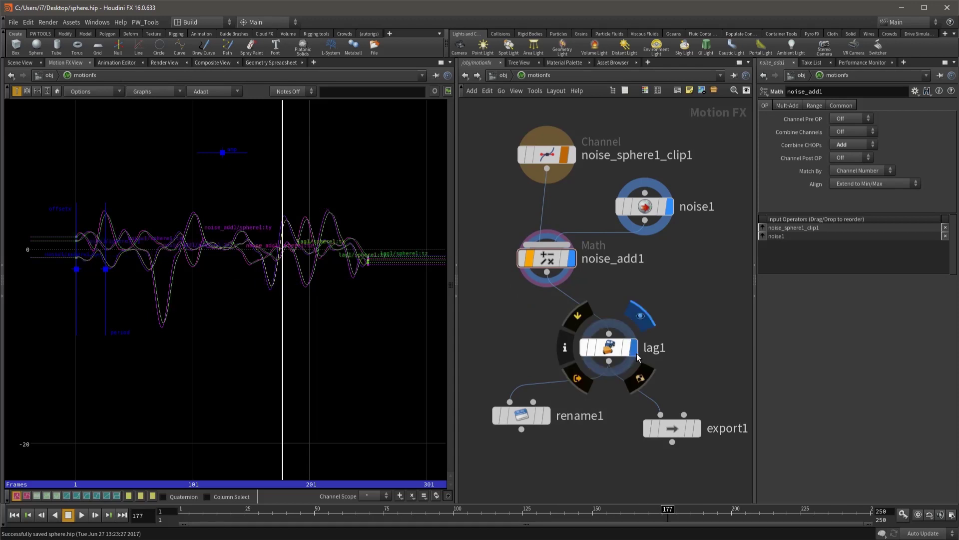
click(699, 431)
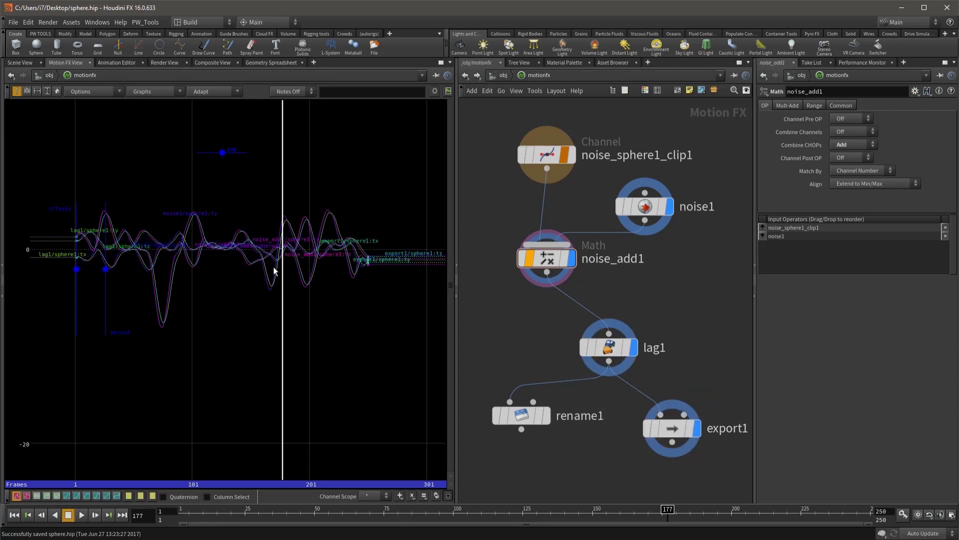
click(697, 434)
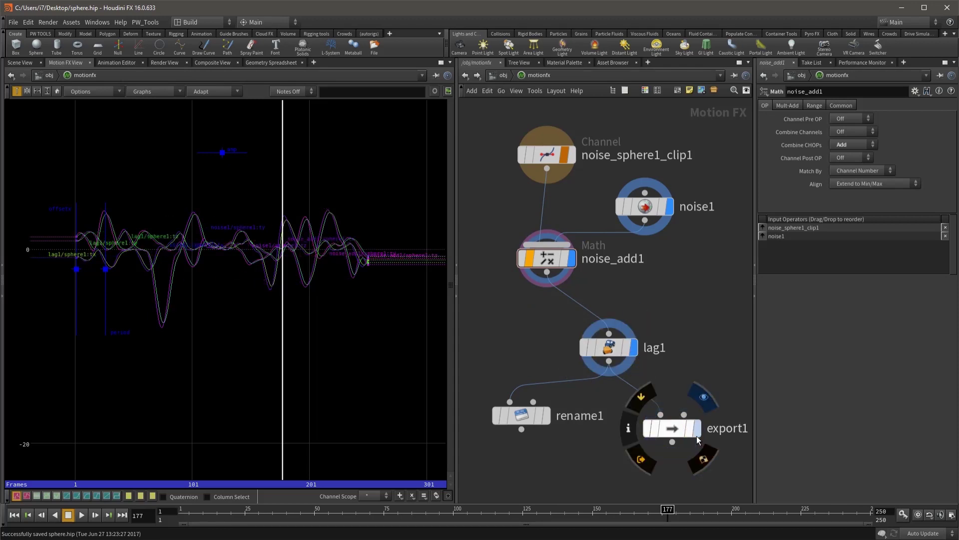
click(634, 348)
click(571, 258)
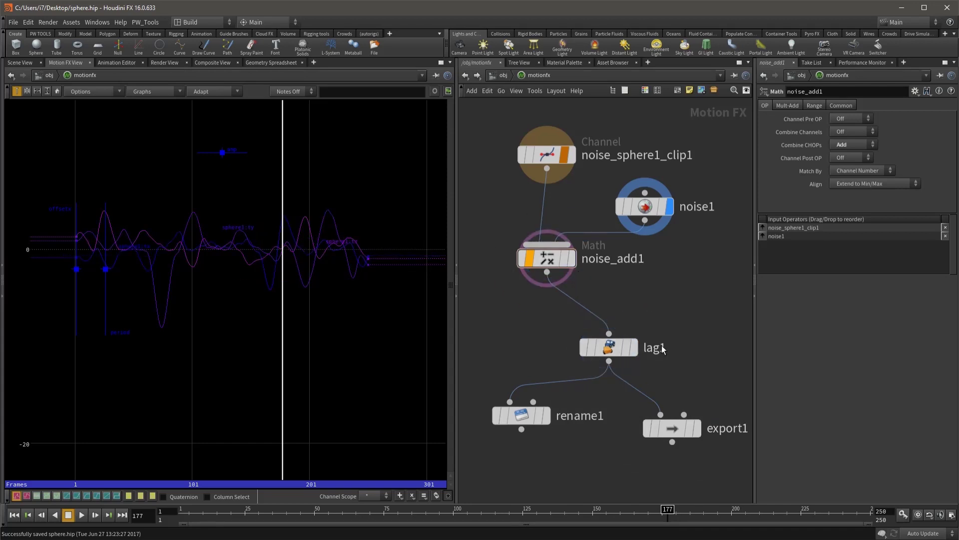
click(635, 349)
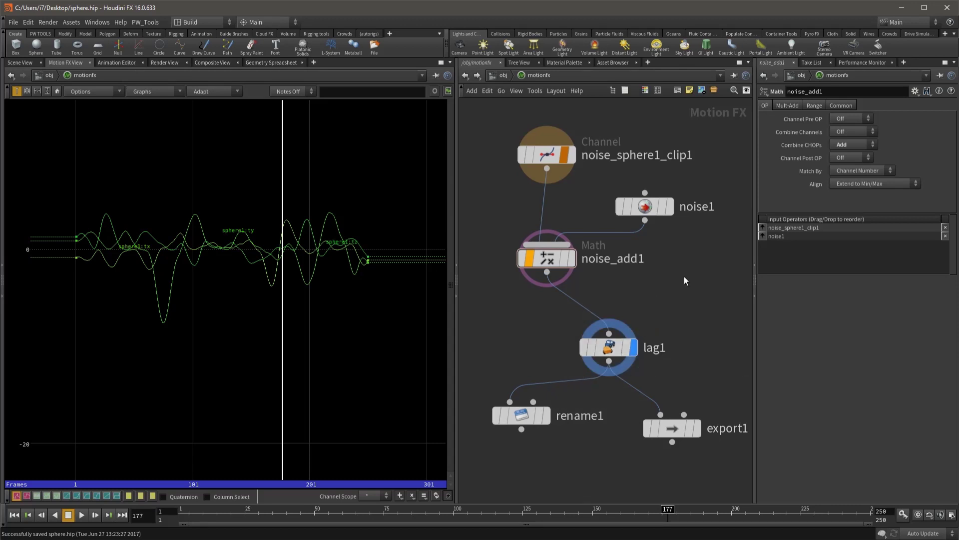
mouse_move(608, 347)
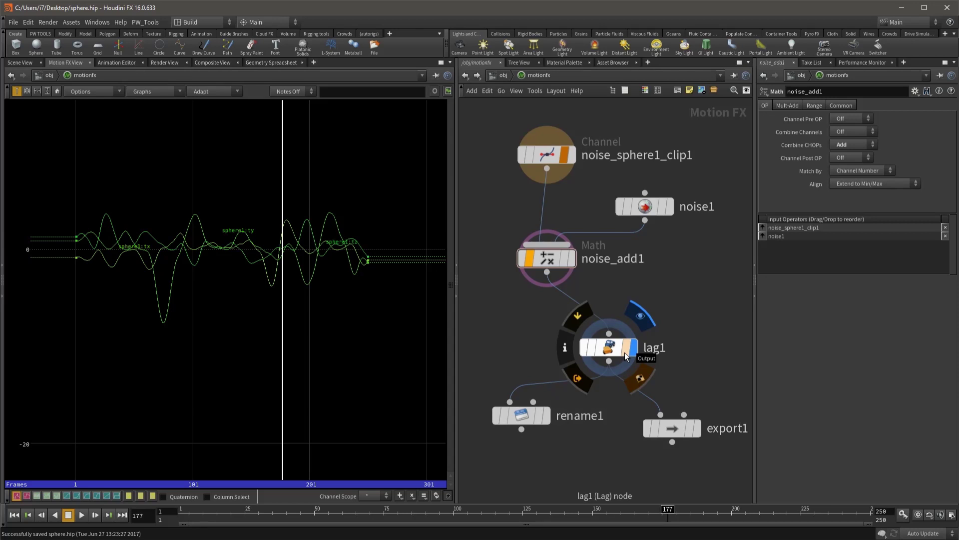
Set lag1's export flag so its lagged channels drive the sphere.
click(593, 351)
Add a trial Subnet node, subnet1, beside lag1, abandoning its unfinished wire.
key(Tab)
text(s)
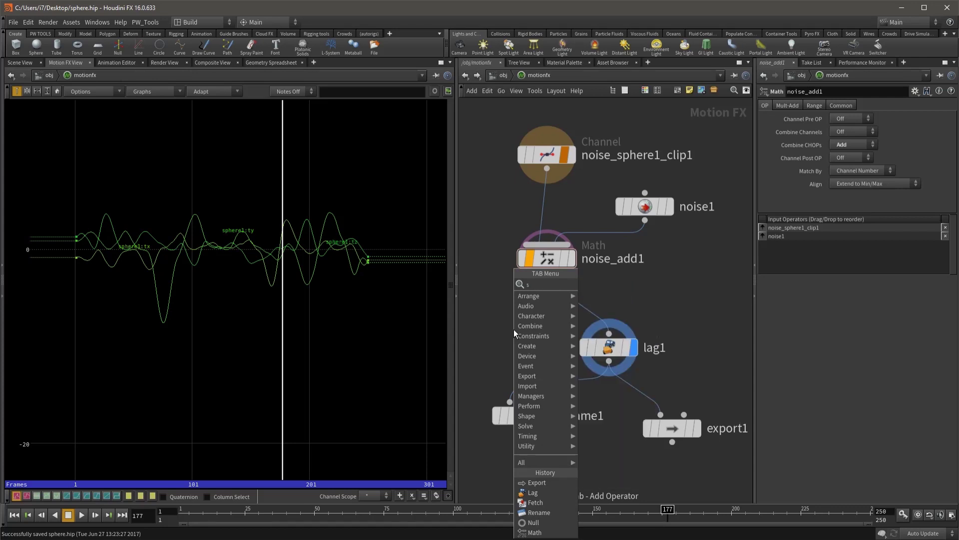
key(Return)
click(649, 310)
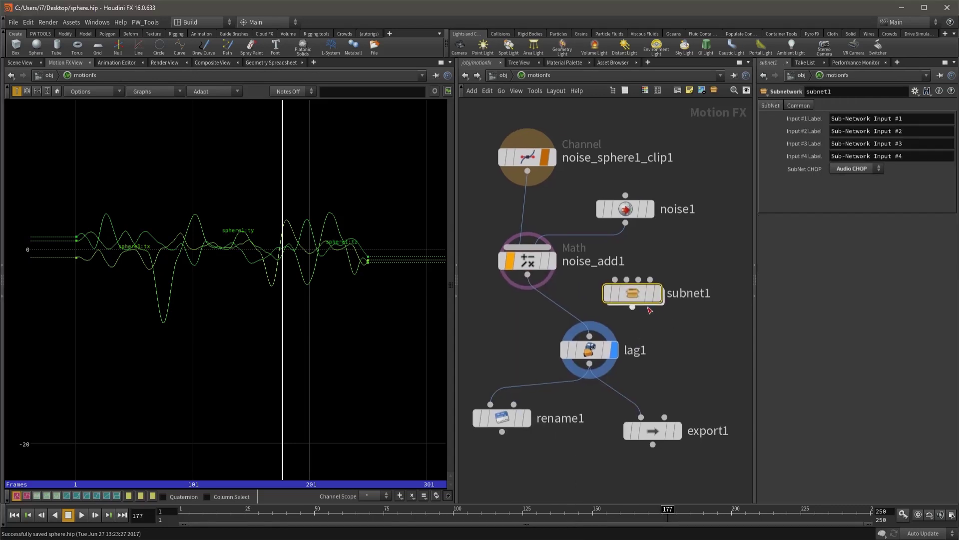
drag(649, 309, 680, 340)
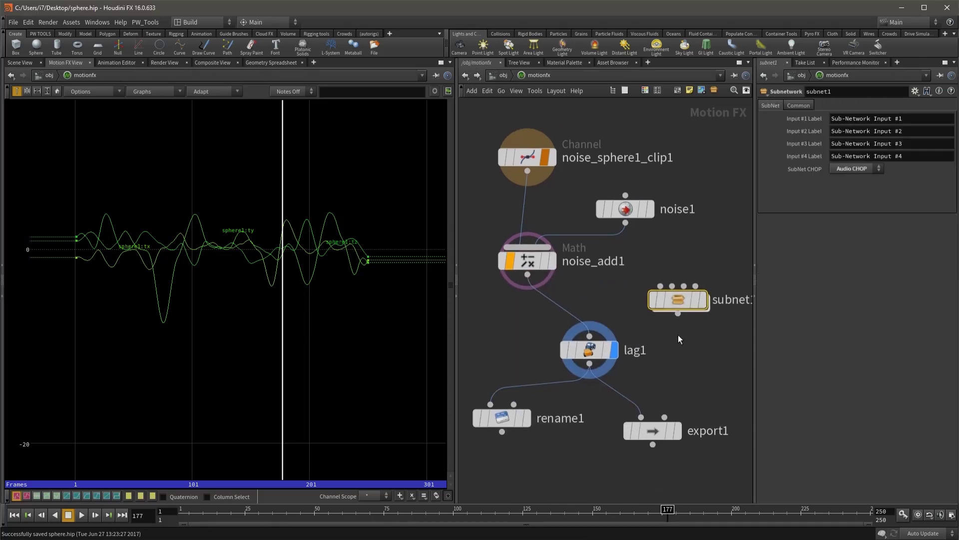
click(678, 314)
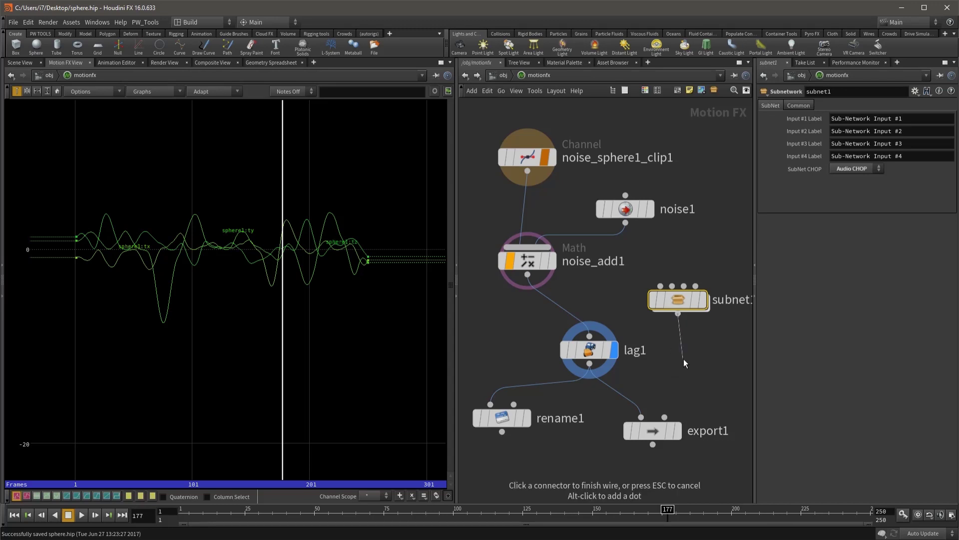
key(Escape)
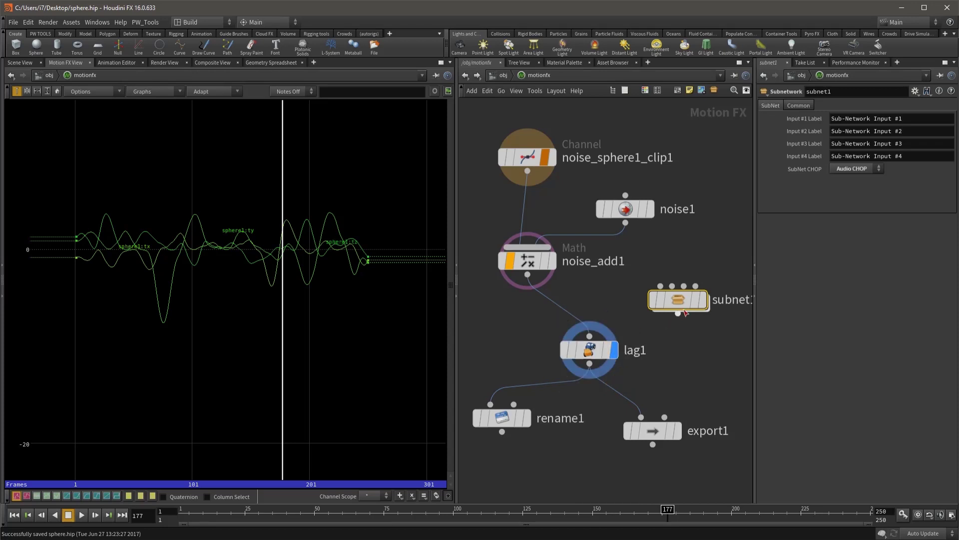
Delete subnet1 and box-select lag1, rename1 and export1.
key(Delete)
scroll(684, 191, down, 1)
drag(707, 281, 497, 427)
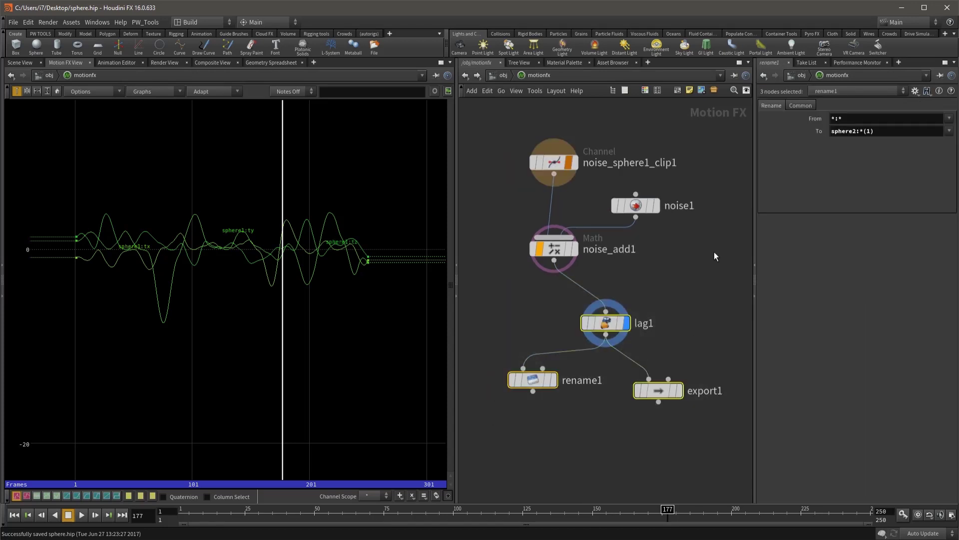
Collapse the three nodes into subnet1 under noise_add1, display it, pin the graph, and enter it.
click(713, 93)
drag(665, 385, 592, 326)
click(636, 345)
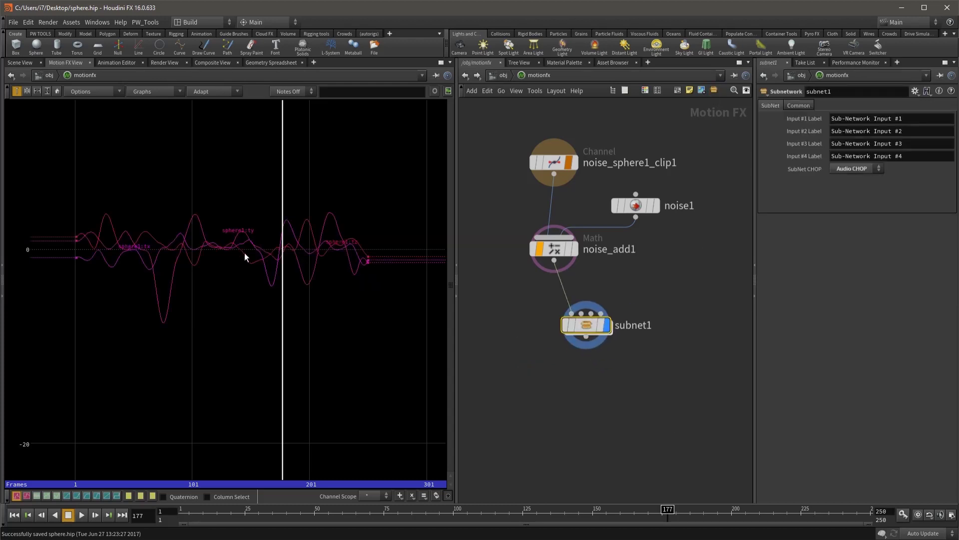
click(434, 76)
double_click(581, 332)
scroll(582, 372, up, 5)
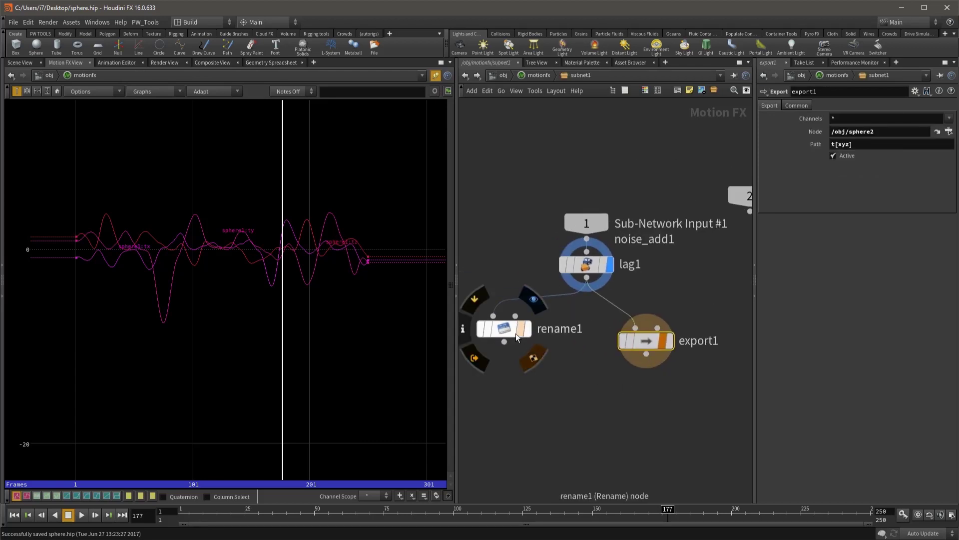
Insert shift1 between lag1 and rename1 with Scroll Offset 2.5, leaving rename1 exporting.
click(534, 358)
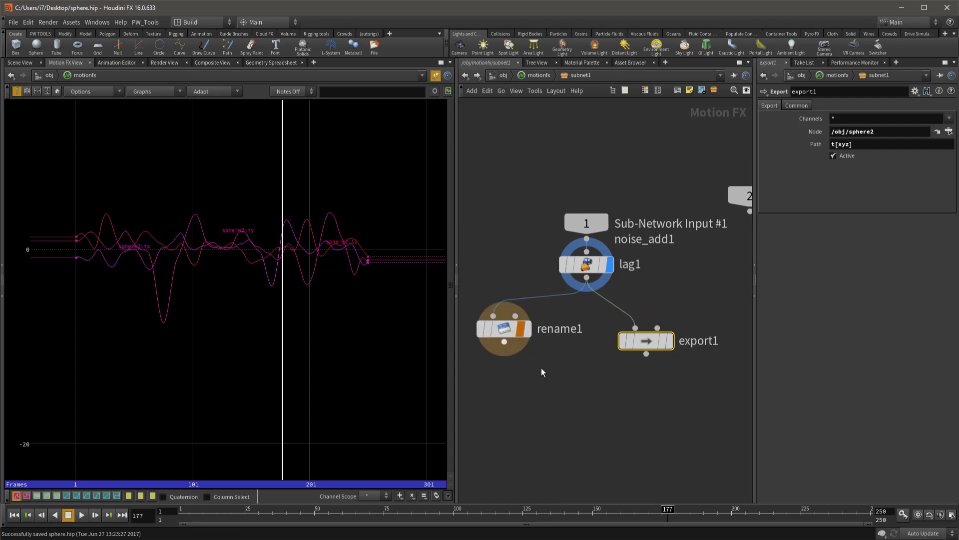
mouse_move(545, 371)
middle_down()
mouse_move(553, 424)
mouse_move(578, 378)
middle_up()
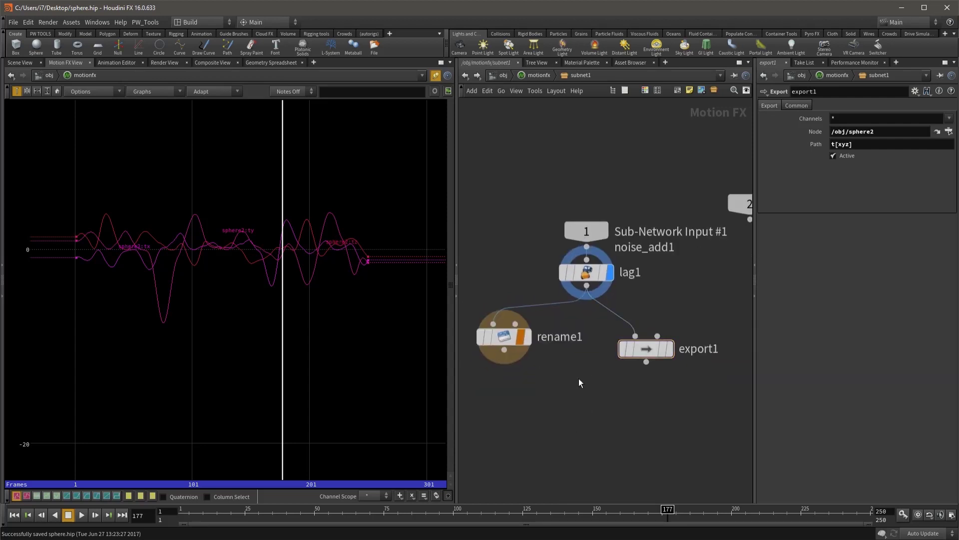
key(Tab)
key(Escape)
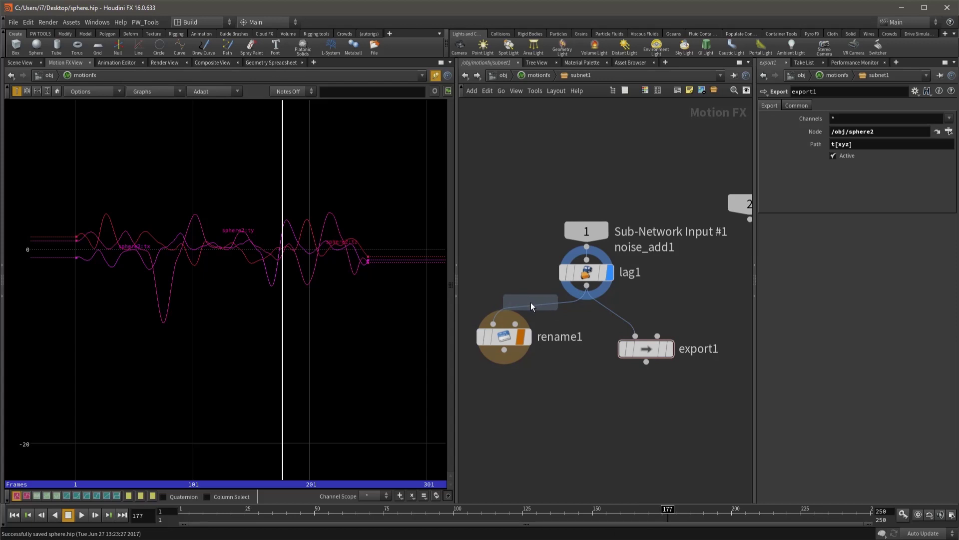
click(541, 328)
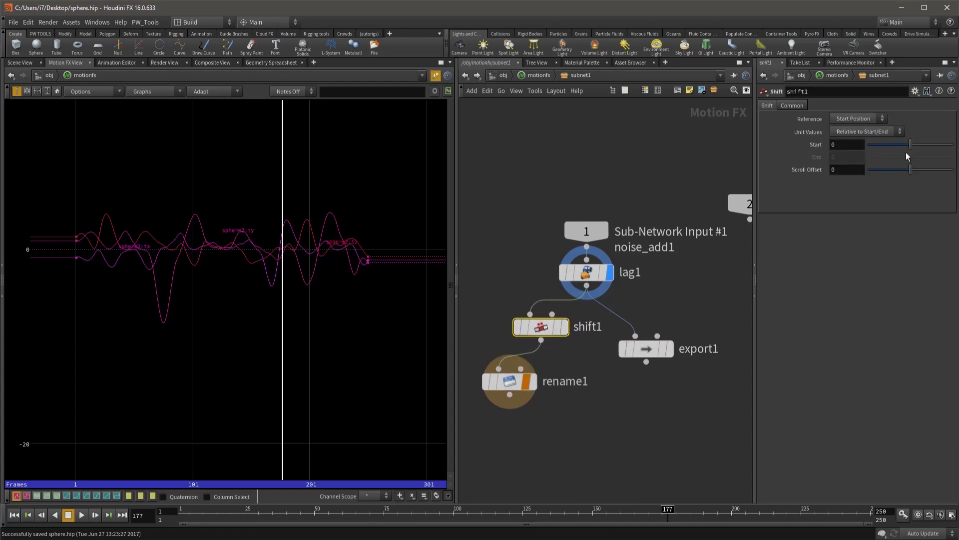
drag(910, 169, 920, 170)
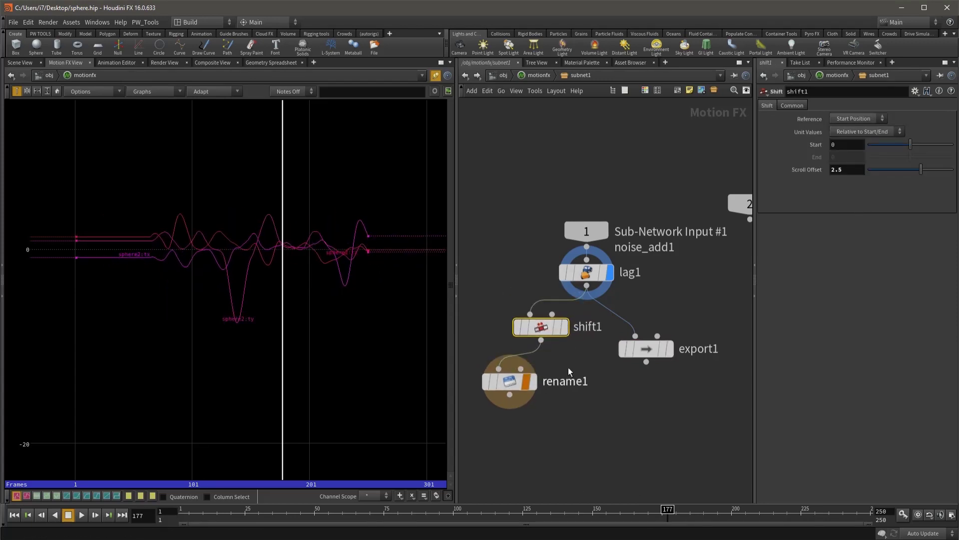
click(664, 351)
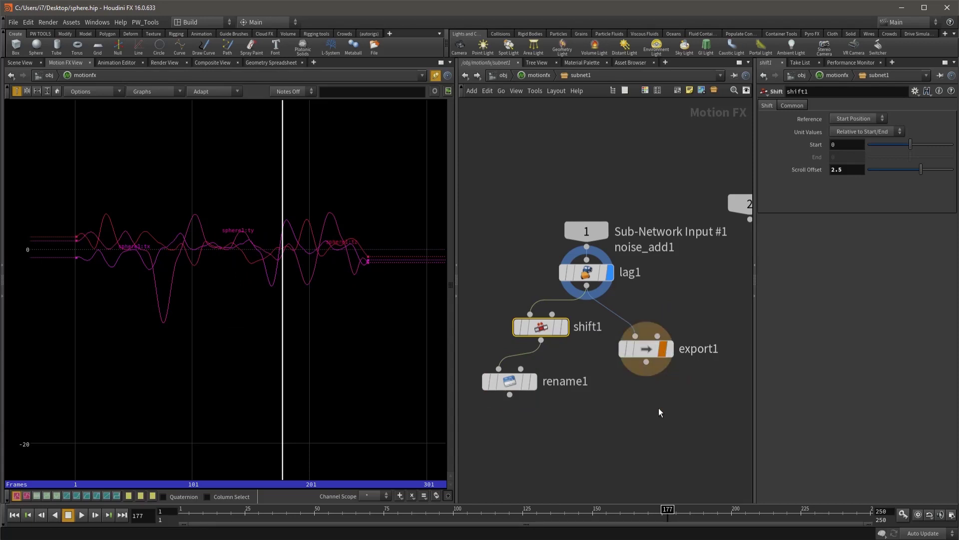
click(525, 381)
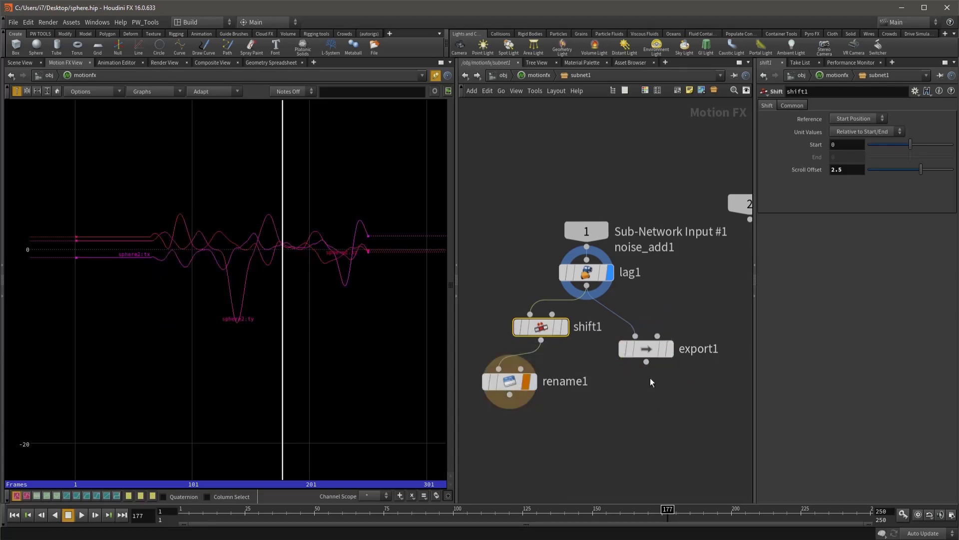
Go up to motionfx and frame all nodes, showing subnet1 fed by noise_add1.
key(u)
click(586, 338)
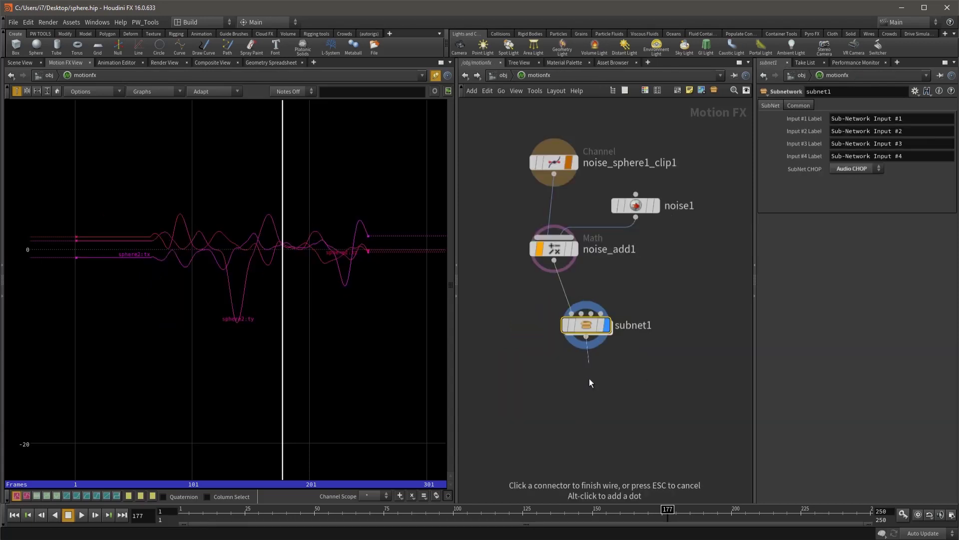
key(Escape)
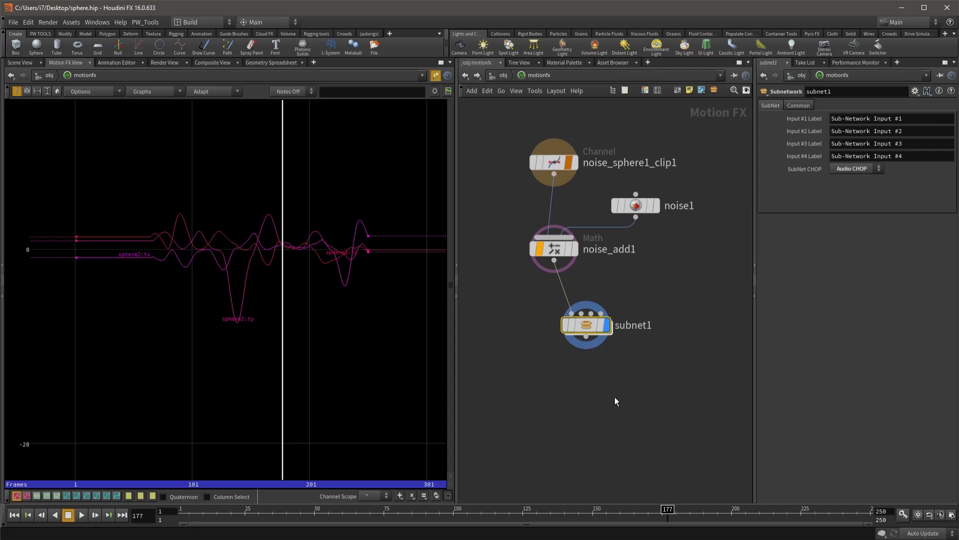
key(f)
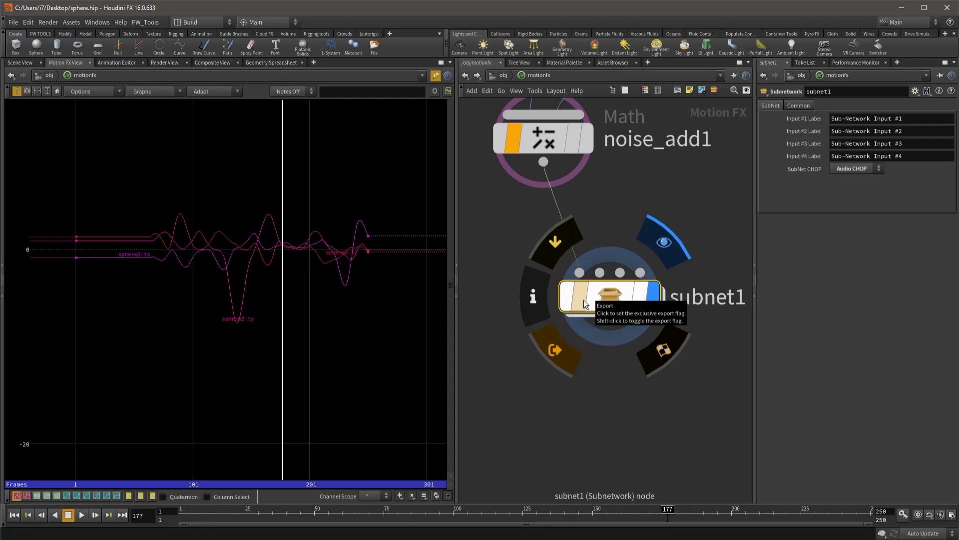
key(h)
middle_drag(596, 317, 605, 254)
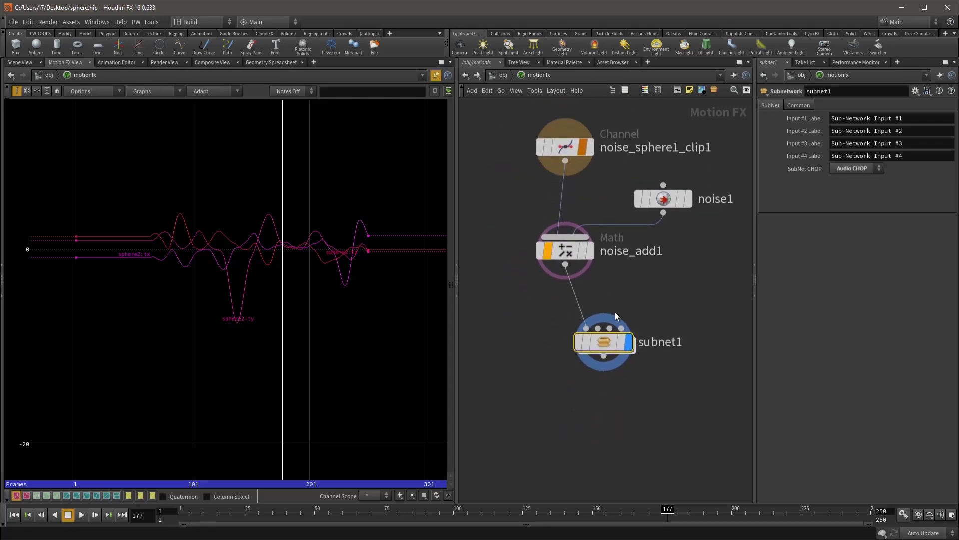
Undo the subnet1 collapse and display noise_add1's channel information.
key(ctrl+z)
key(ctrl+z)
key(ctrl+z)
key(ctrl+z)
key(ctrl+z)
key(ctrl+z)
key(ctrl+z)
key(ctrl+z)
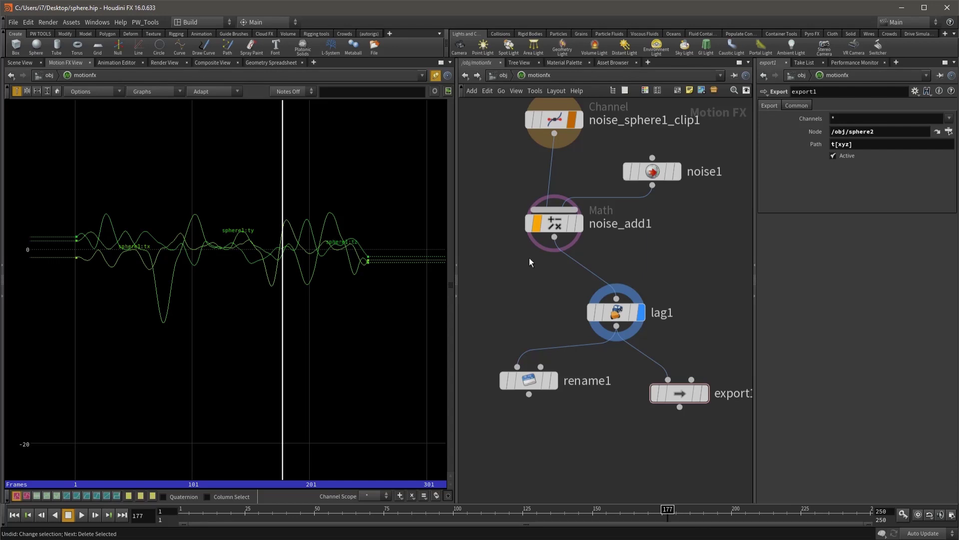
middle_click(558, 225)
mouse_move(615, 312)
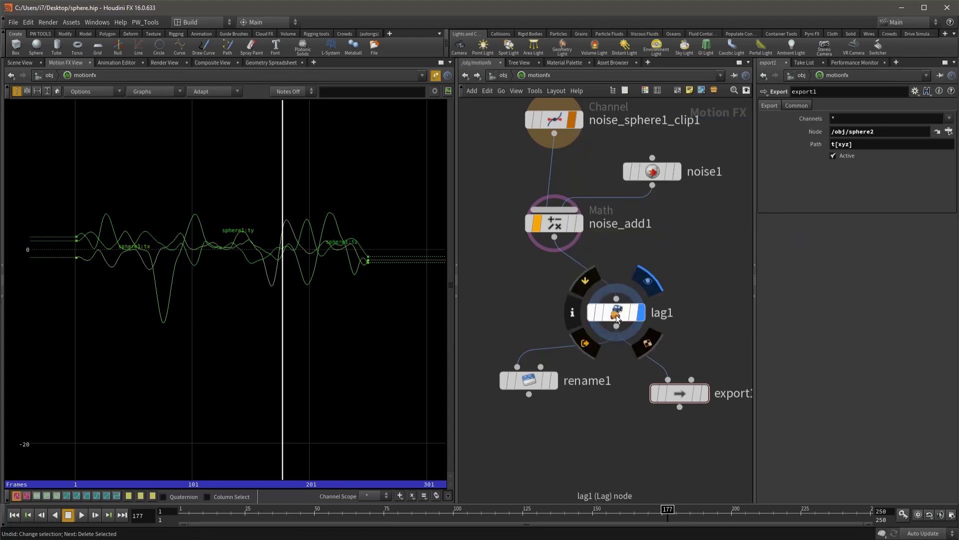
middle_click(617, 318)
click(599, 319)
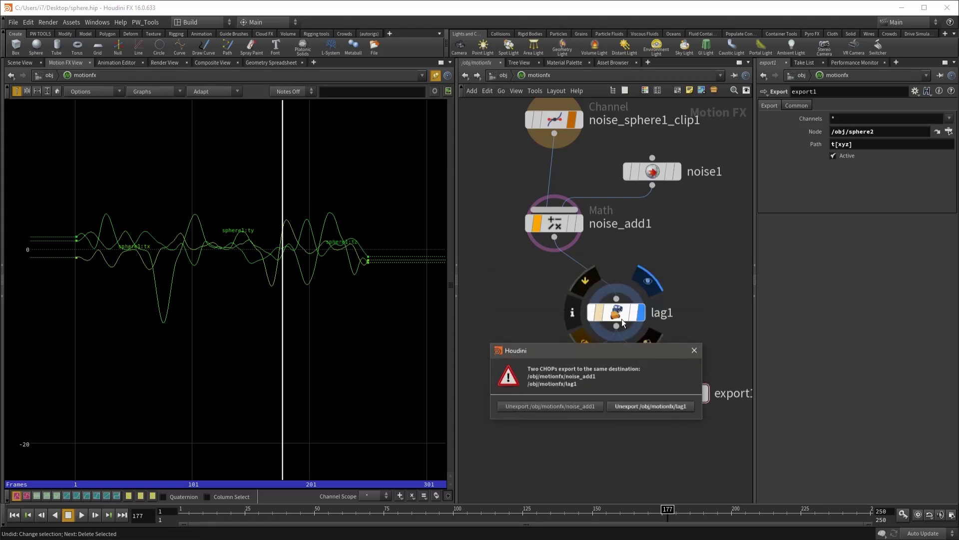
drag(616, 349, 629, 332)
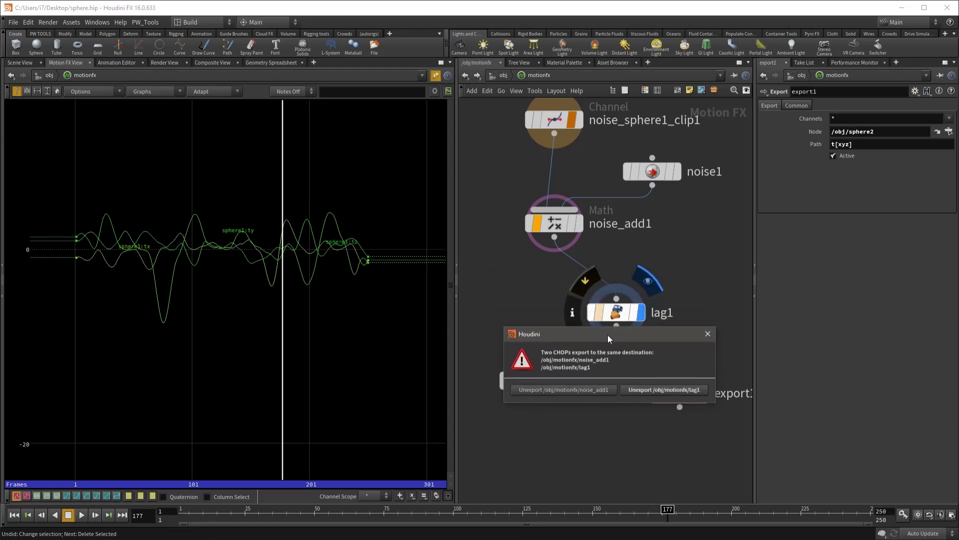
click(643, 389)
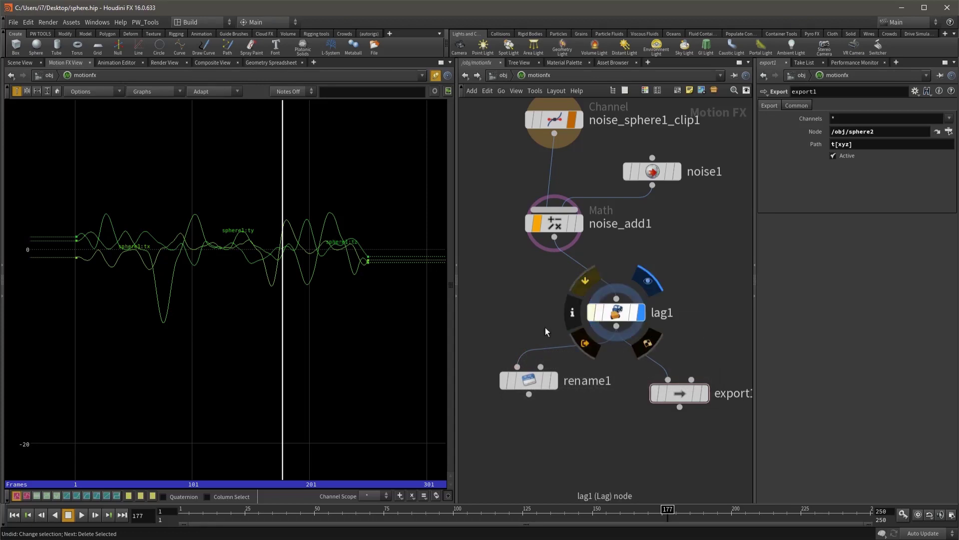
Make rename1 the exporter and unexport /obj/chopnet1/export1 to resolve the conflict.
middle_click(528, 380)
mouse_move(528, 379)
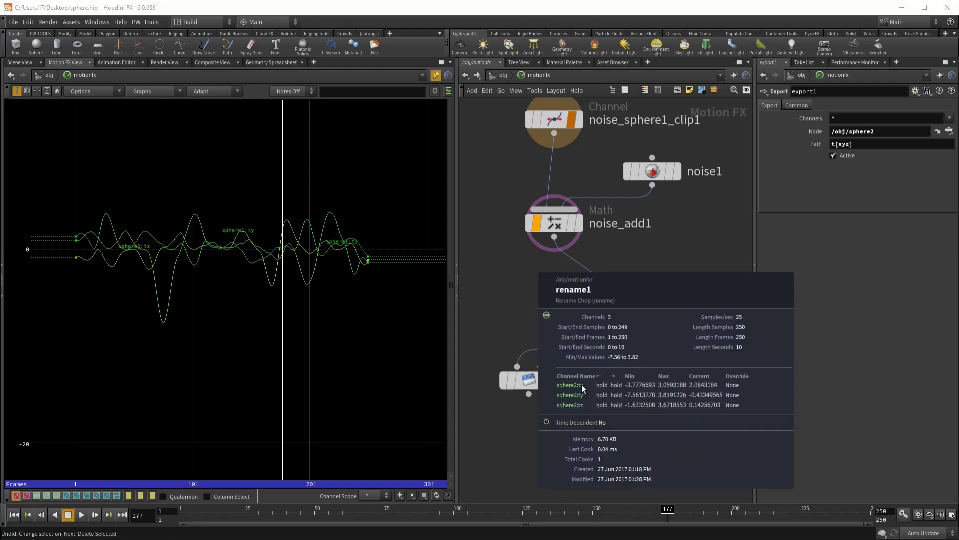
click(514, 384)
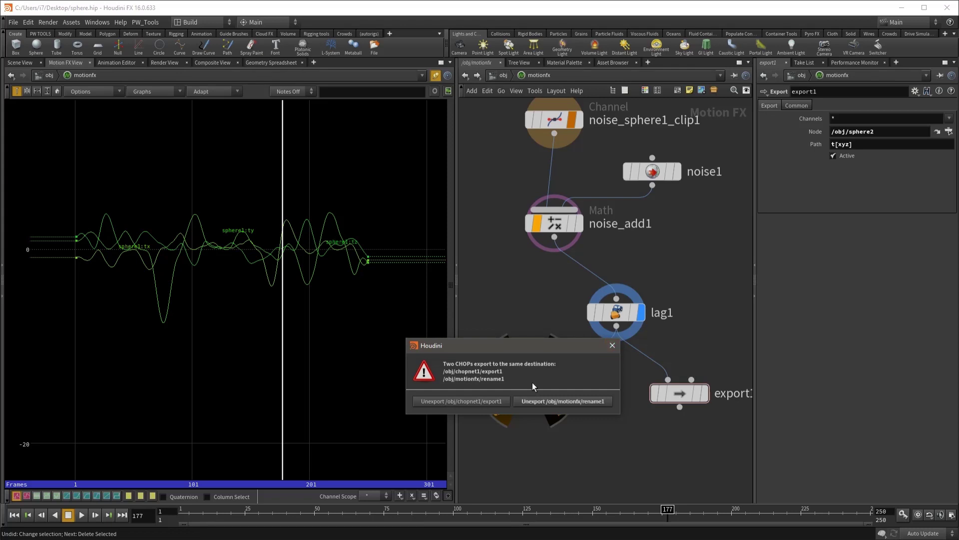
click(475, 401)
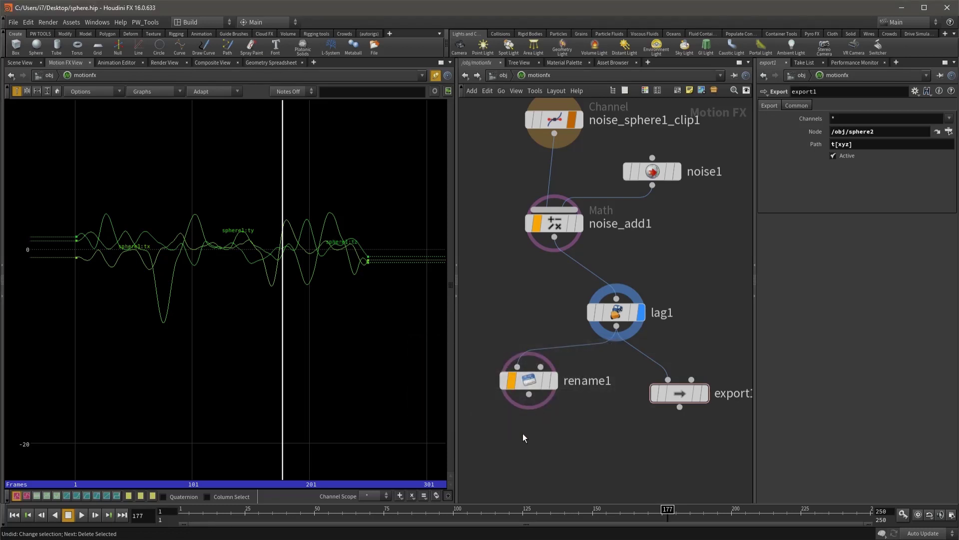
Jump up to /obj, briefly enter chopnet1, then open the motionfx network.
key(q)
double_click(642, 350)
mouse_move(571, 367)
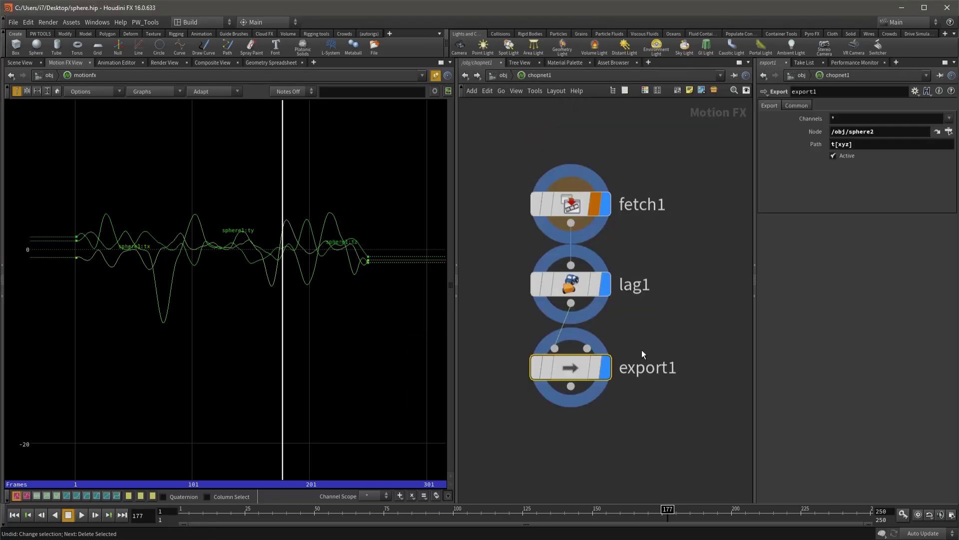
key(q)
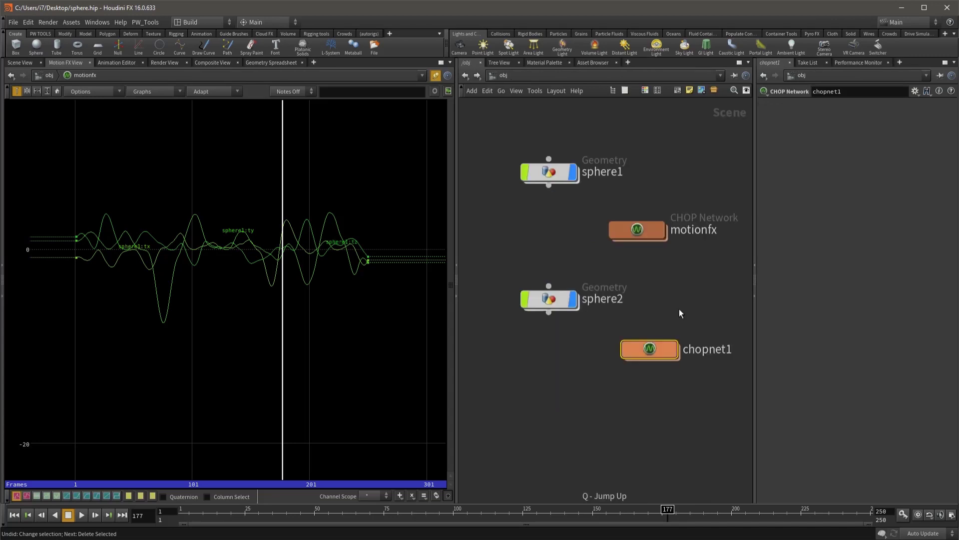
double_click(646, 233)
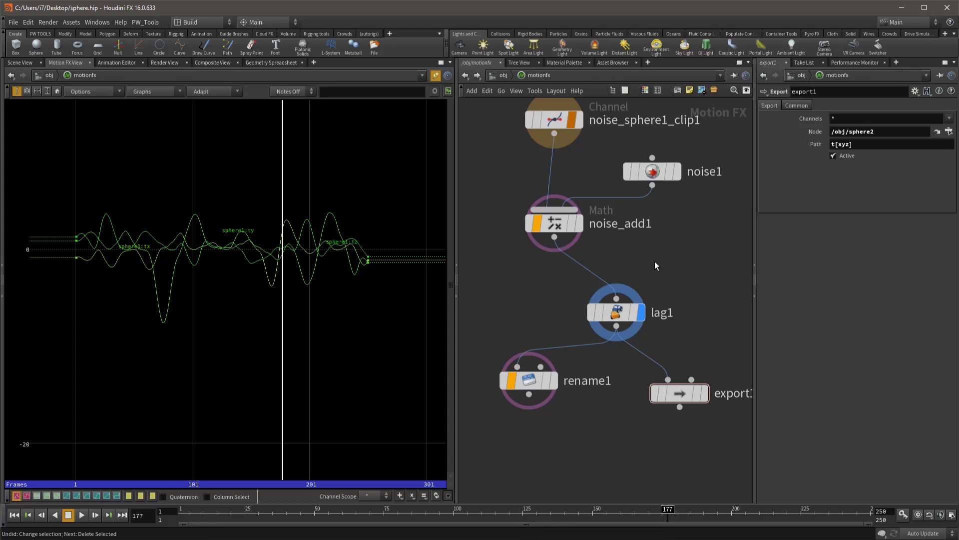
Set rename1's export flag and unexport /obj/motionfx/noise_add1 in the warning dialog.
middle_drag(655, 262, 644, 277)
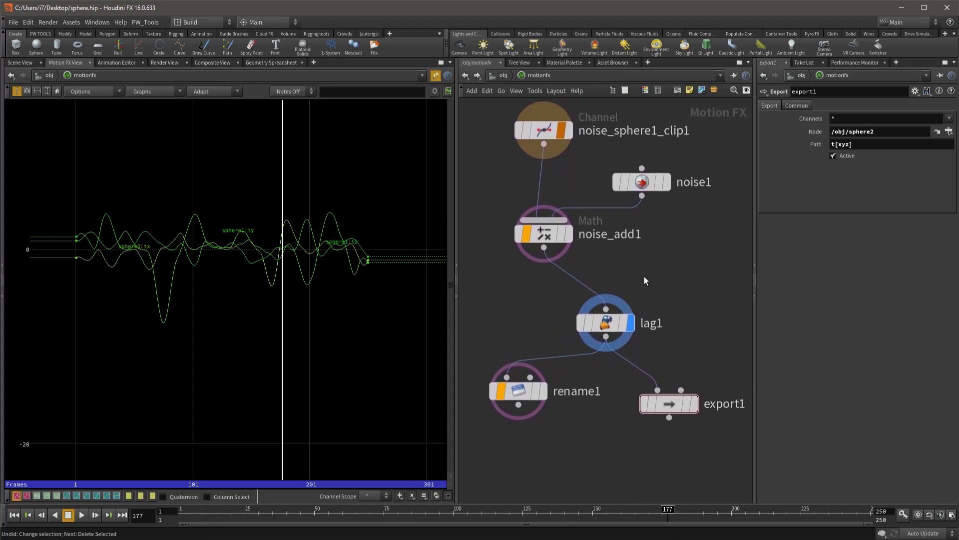
click(616, 372)
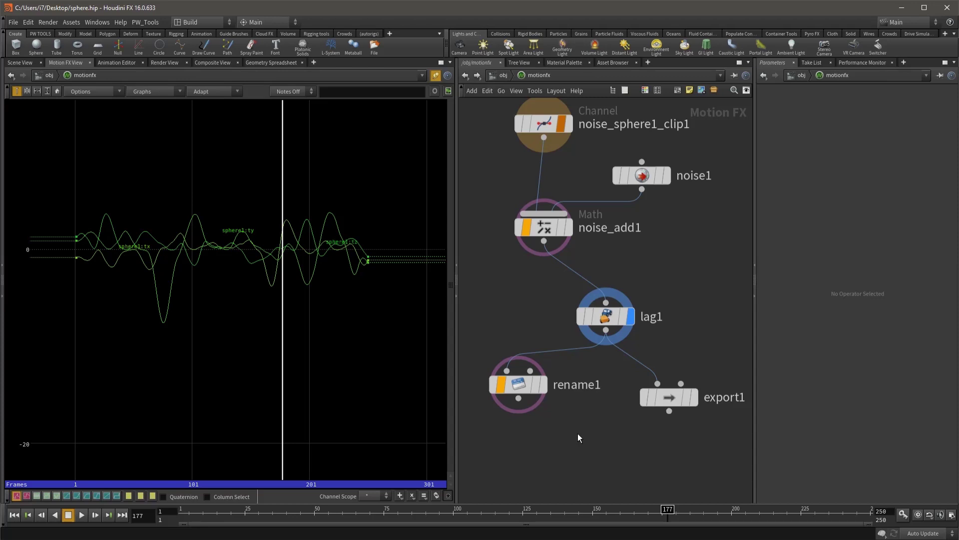
mouse_move(517, 391)
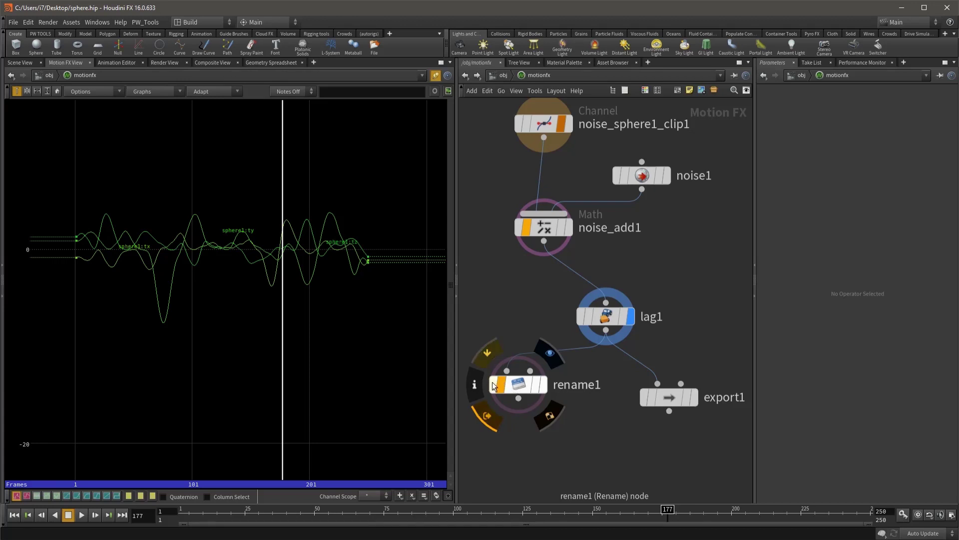
click(501, 419)
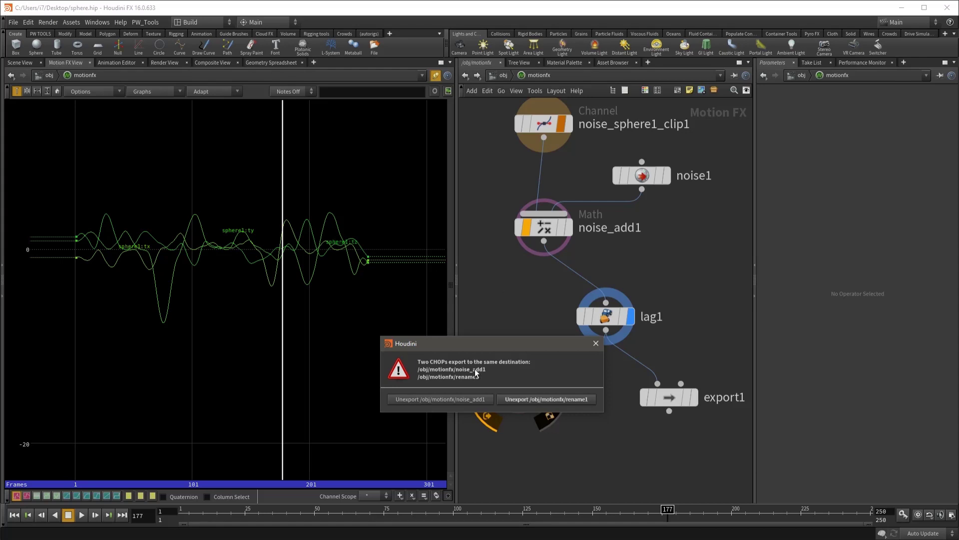
click(475, 398)
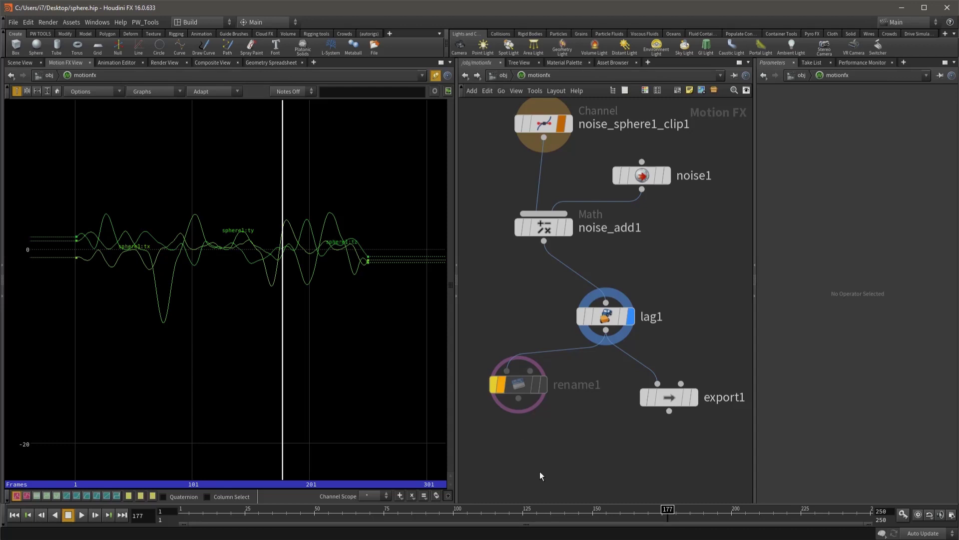
Preview the spheres in the 3D view, turn off rename1's bypass, and step to frame 143.
click(27, 64)
mouse_move(529, 515)
mouse_down()
mouse_move(501, 516)
mouse_move(714, 516)
mouse_up()
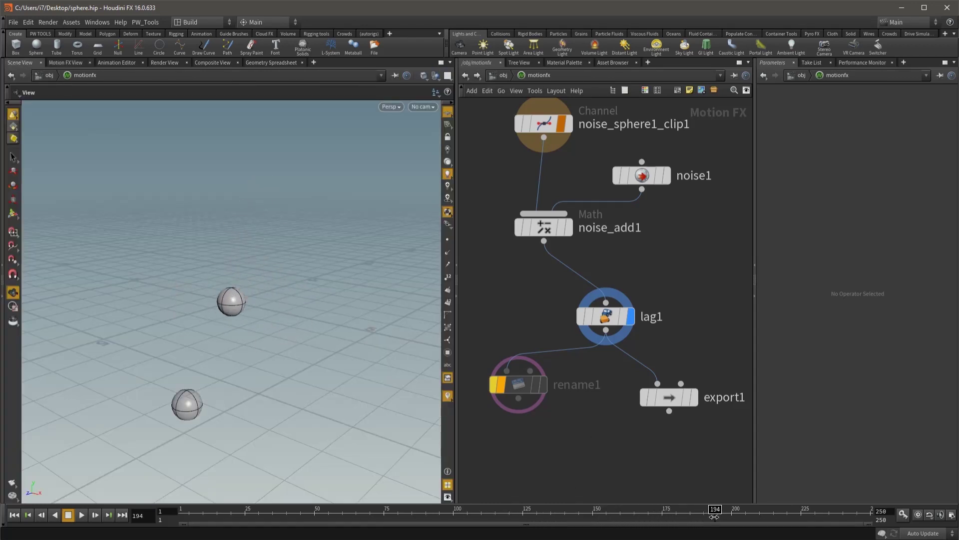
drag(715, 517, 590, 515)
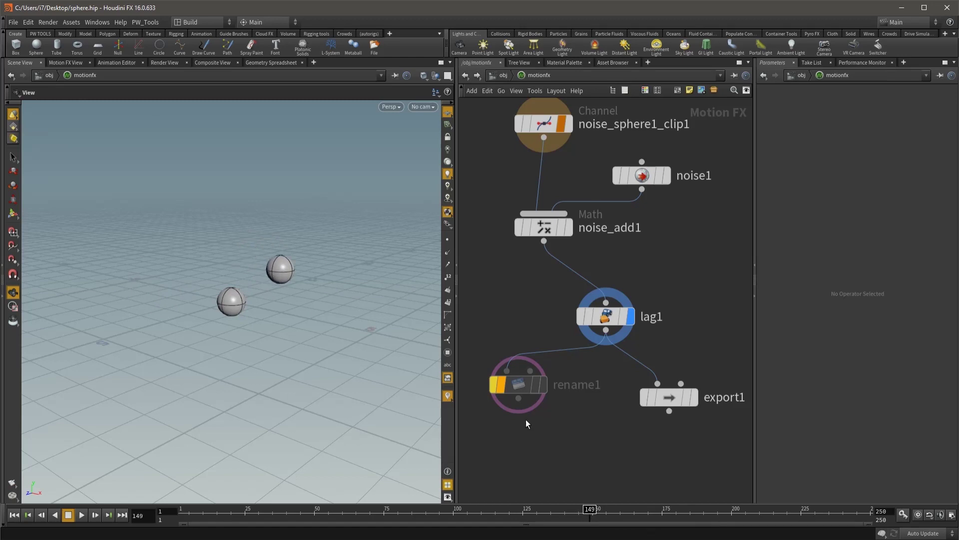
mouse_move(590, 515)
mouse_down()
mouse_move(523, 520)
mouse_move(577, 517)
mouse_up()
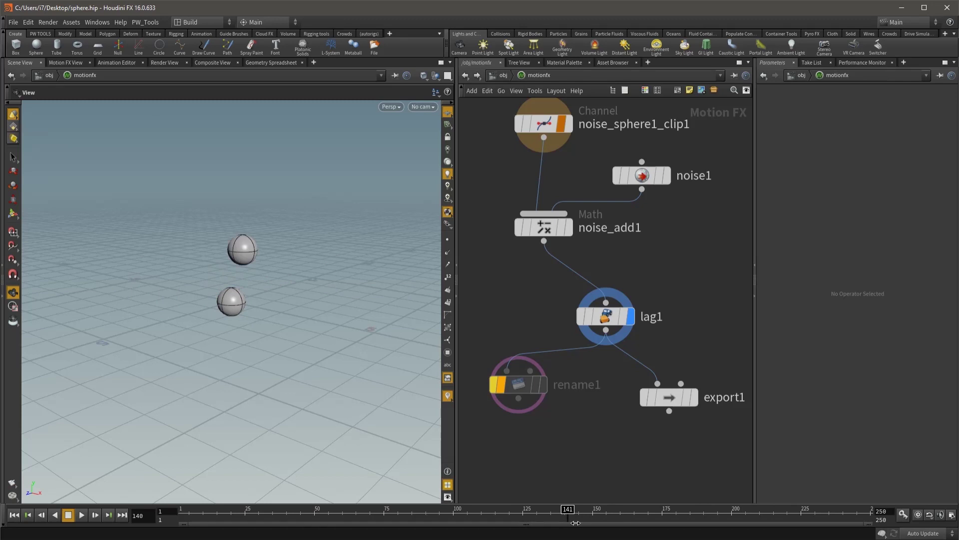
click(492, 383)
click(573, 510)
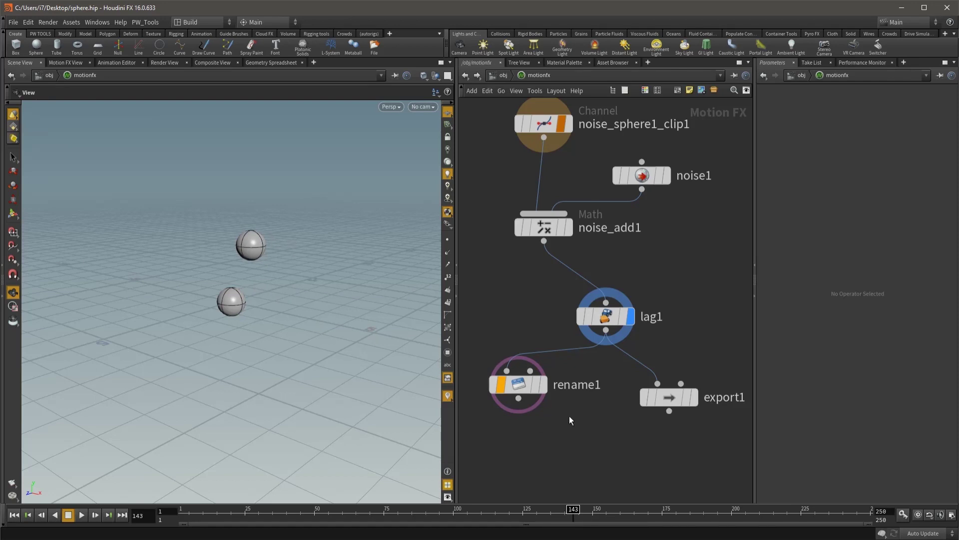
Inside sphere1's geometry network, add a color node below the sphere.
key(u)
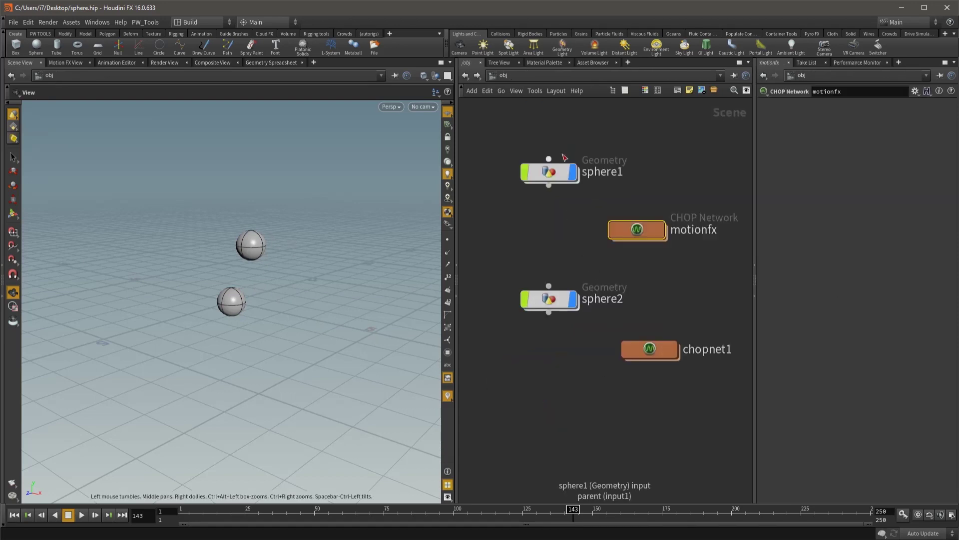
double_click(558, 170)
key(Tab)
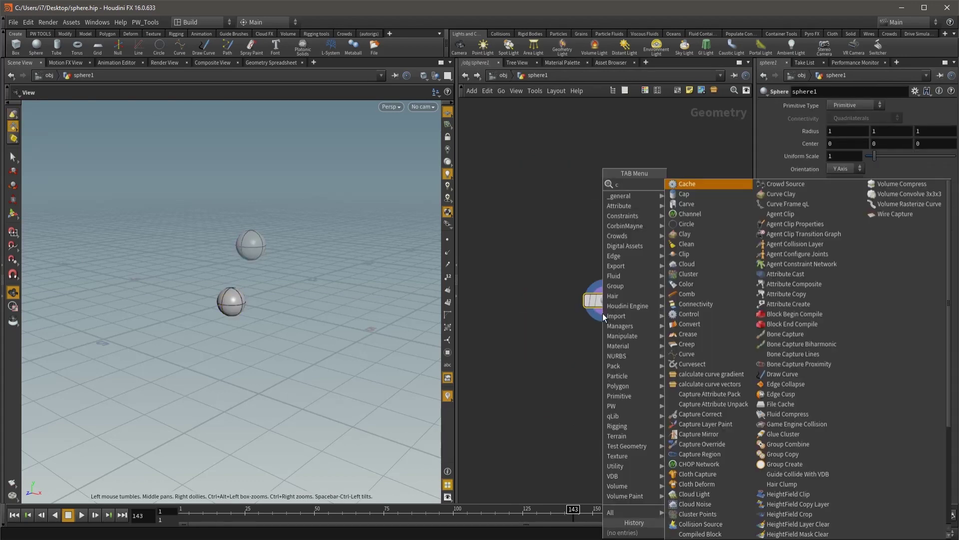
text(co)
key(Return)
click(604, 342)
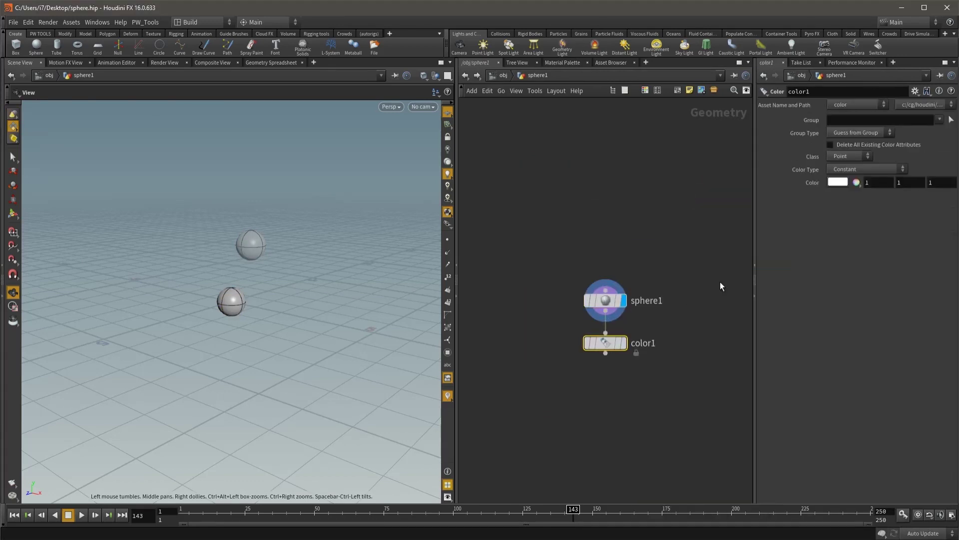
Set color1 to red (0.9, 0, 0) and make it the displayed node.
click(841, 181)
click(802, 108)
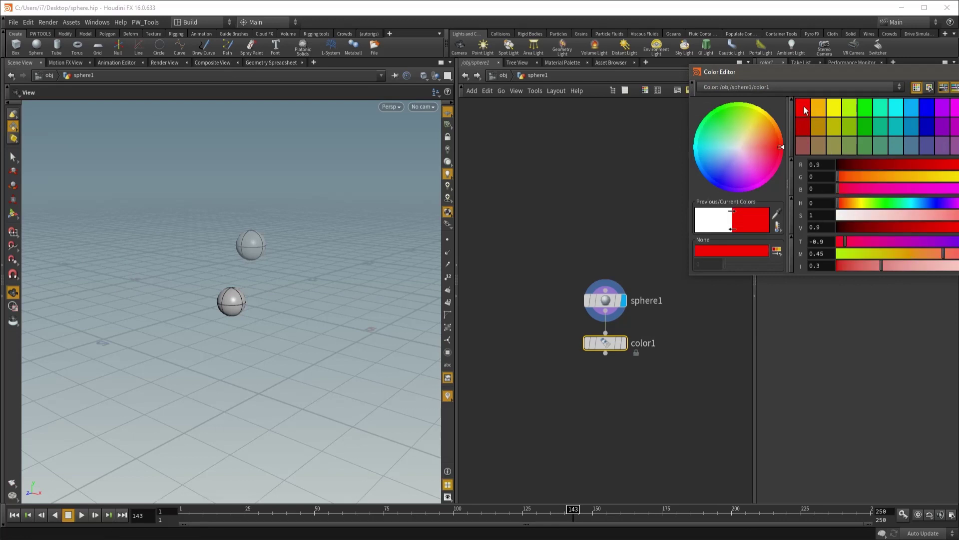
drag(847, 75, 683, 76)
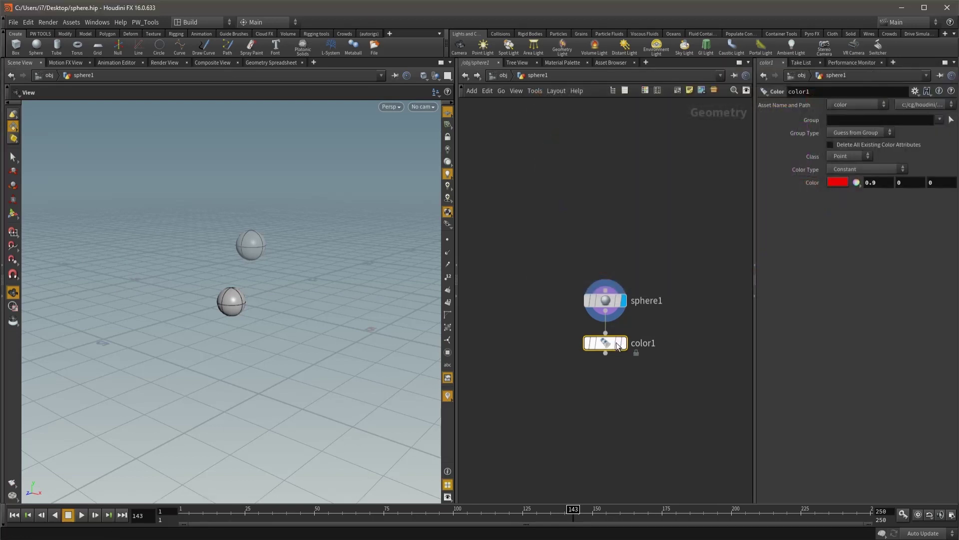
click(624, 343)
In the motionfx network, turn off rename1's bypass and scrub to confirm the red sphere trails.
key(q)
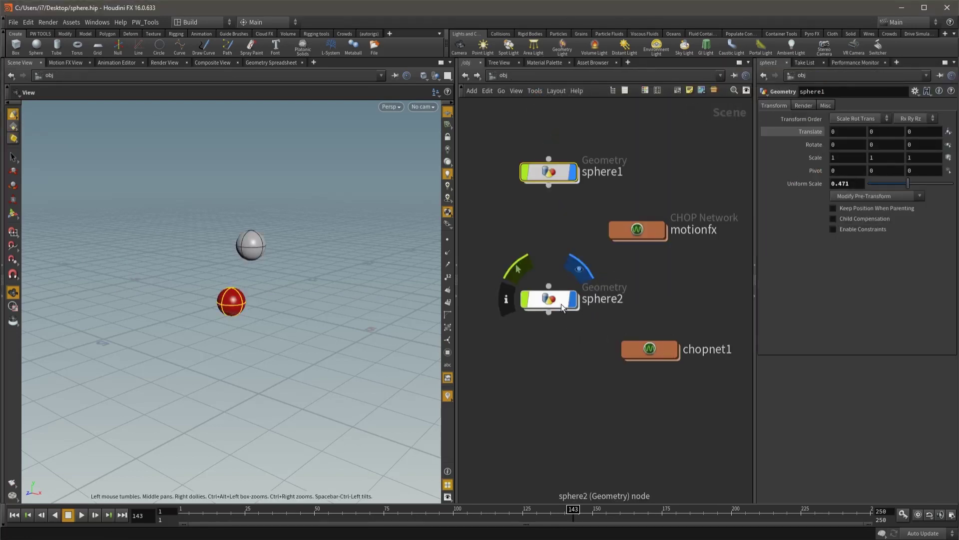
click(479, 287)
double_click(646, 230)
mouse_move(518, 385)
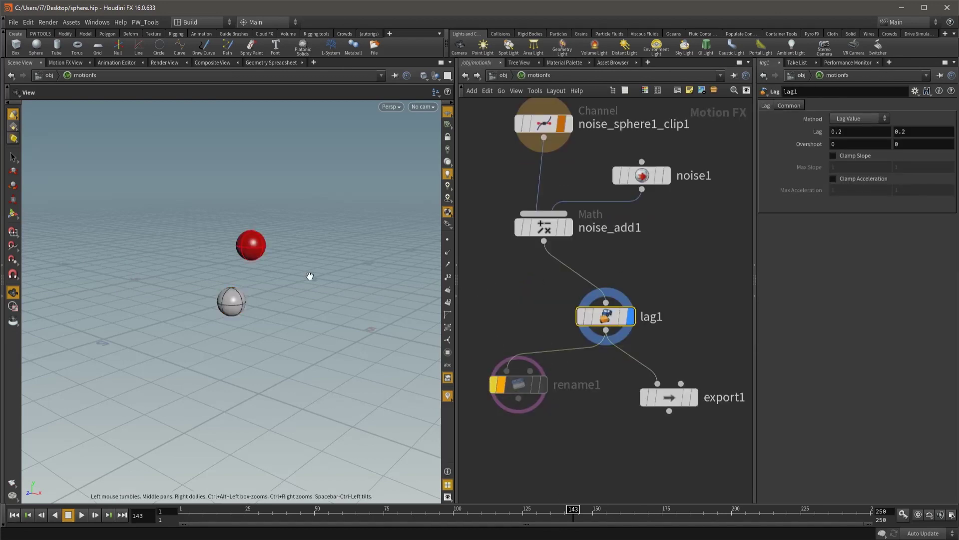
mouse_move(582, 510)
mouse_down()
mouse_move(509, 511)
mouse_move(590, 510)
mouse_up()
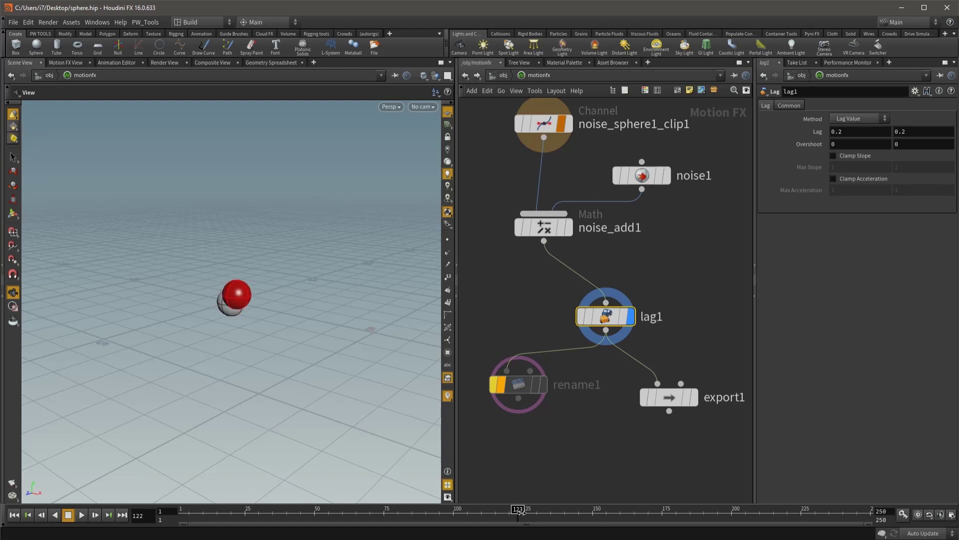
click(493, 384)
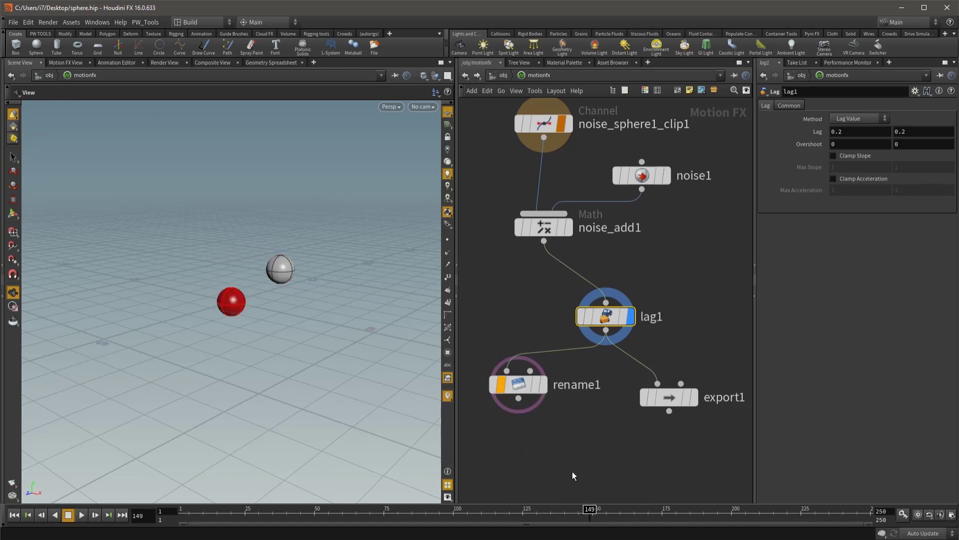
mouse_move(591, 509)
mouse_down()
mouse_move(649, 510)
mouse_move(517, 510)
mouse_move(587, 509)
mouse_up()
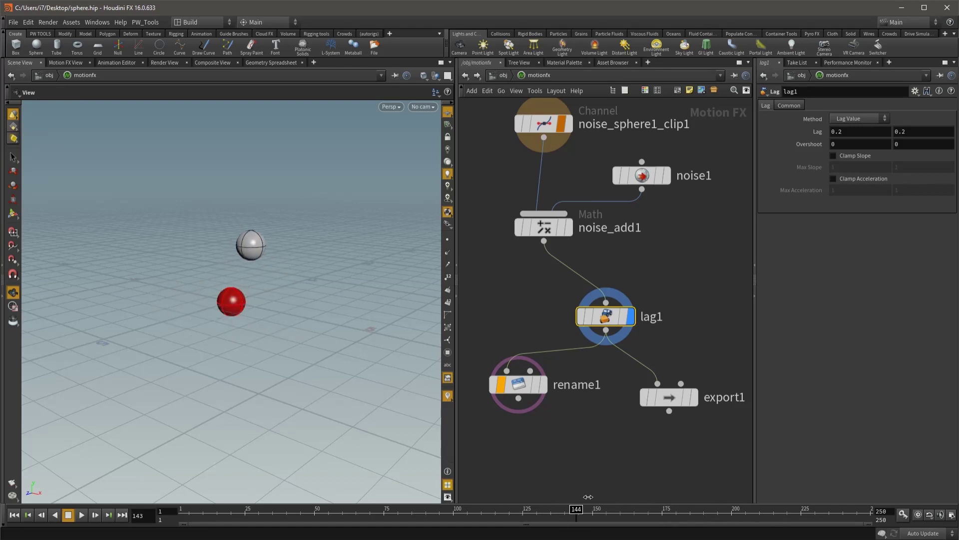